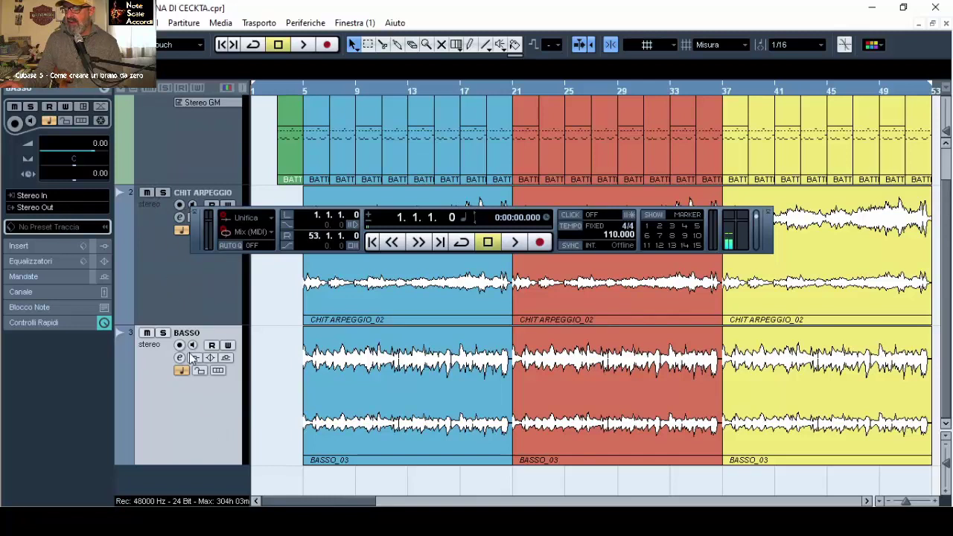
Add one stereo audio track below the BASSO track
{"action": "right_click", "coordinate": [171, 481]}
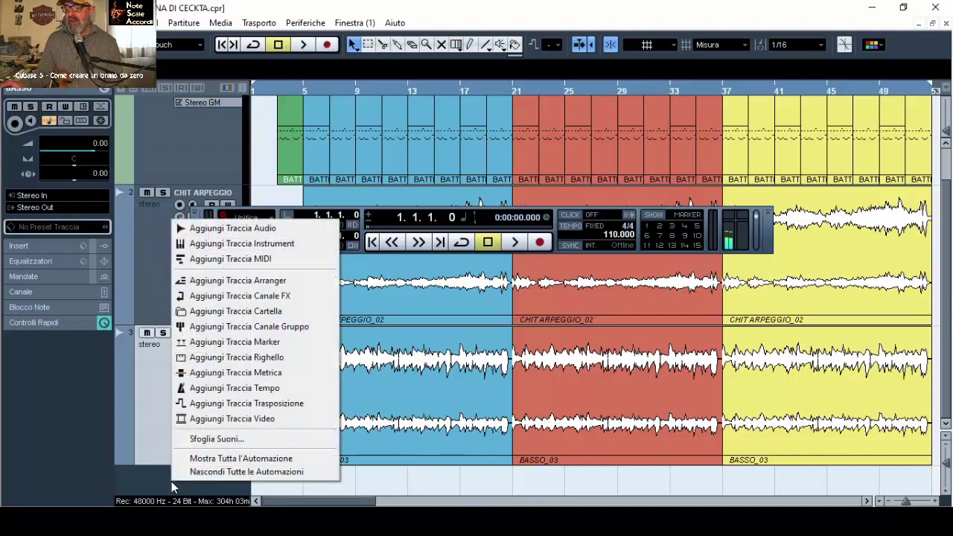
{"action": "left_click", "coordinate": [260, 236]}
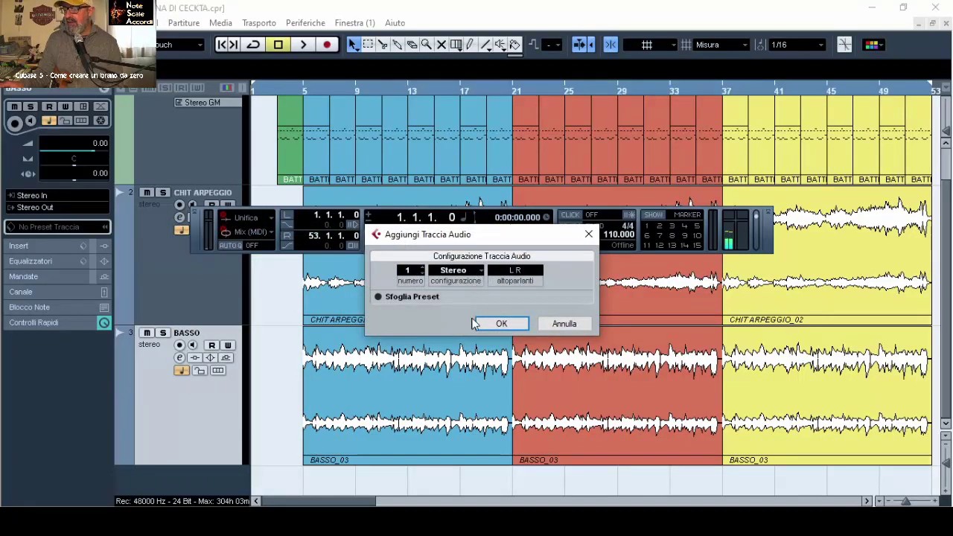
{"action": "left_click", "coordinate": [500, 325]}
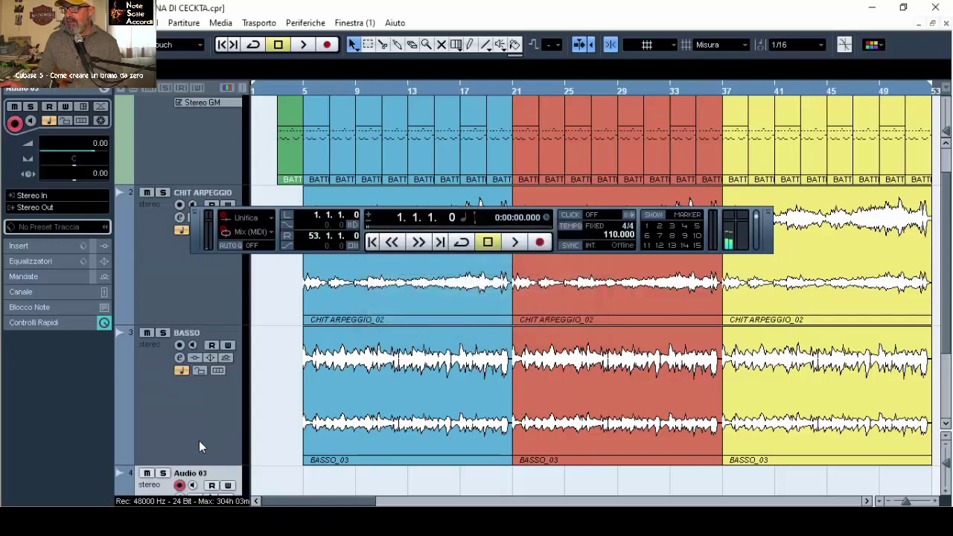
{"action": "scroll", "coordinate": [273, 402], "scroll_direction": "down", "scroll_amount": 2}
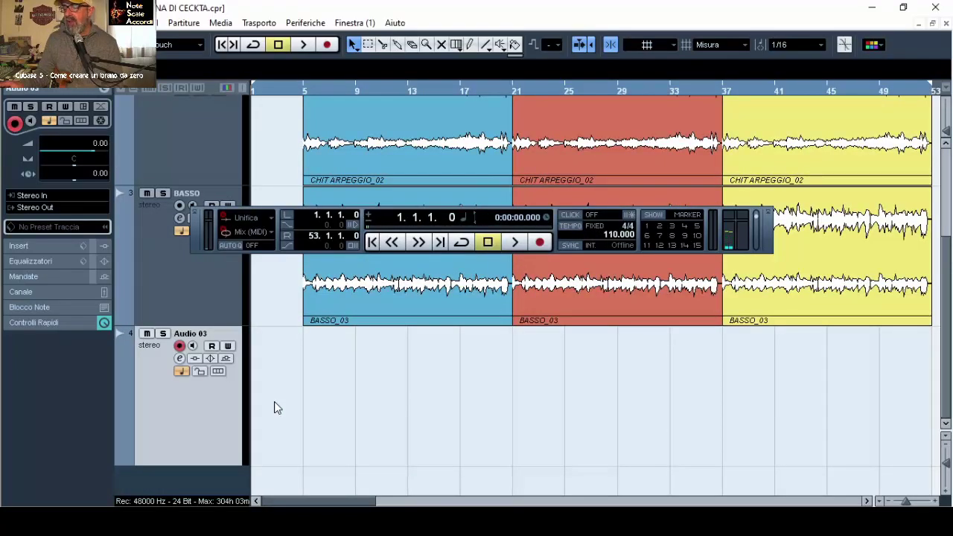
Rename the new audio track as CHIT RITMICA
{"action": "double_click", "coordinate": [197, 336]}
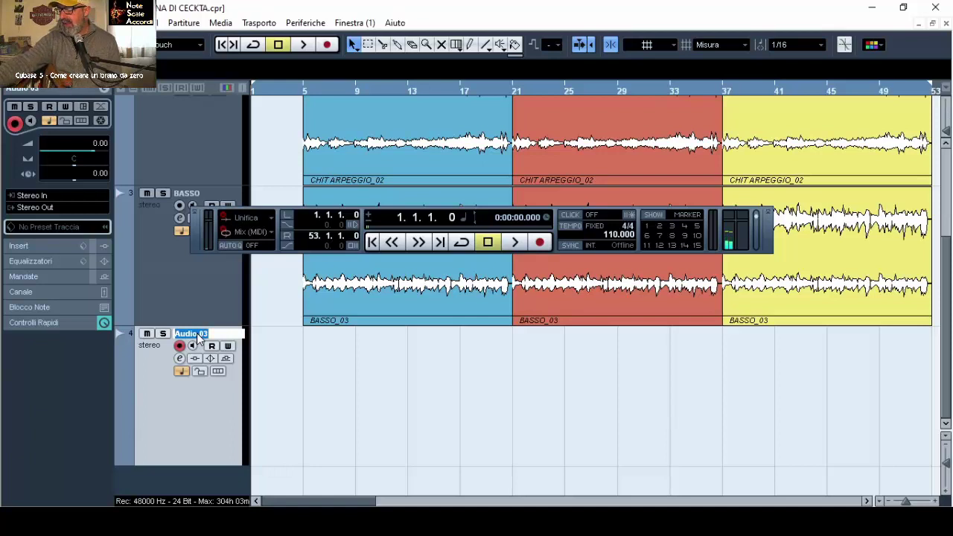
{"action": "type", "text": "c"}
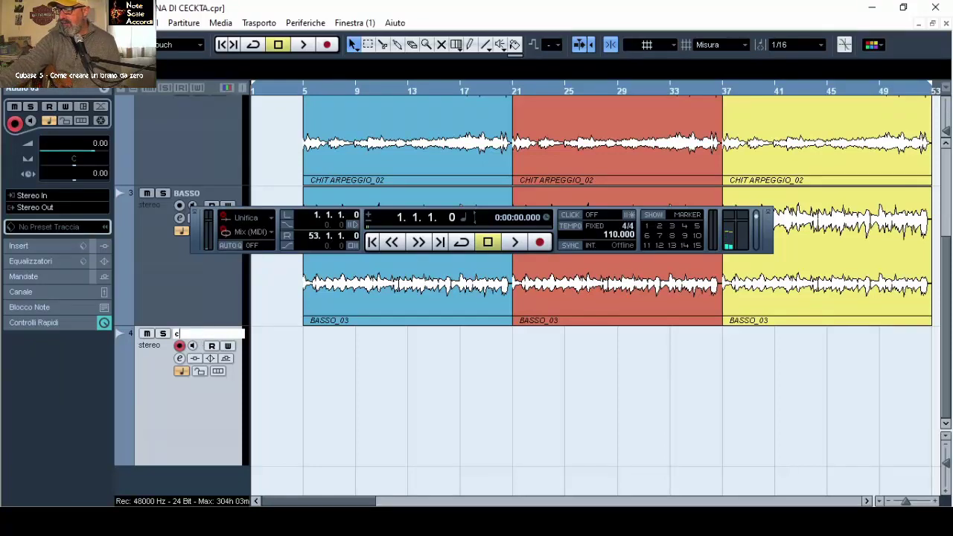
{"action": "key", "text": "BackSpace"}
{"action": "type", "text": "CH"}
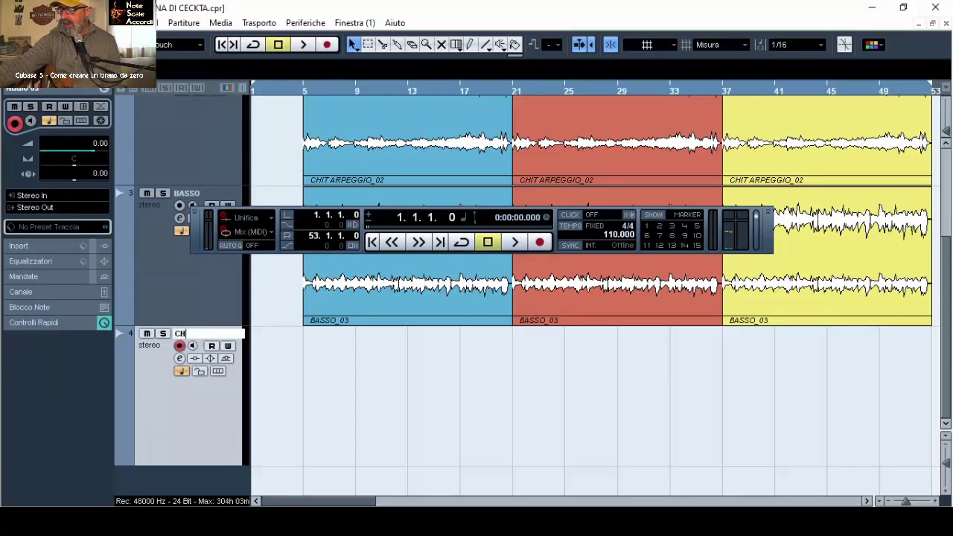
{"action": "type", "text": "IT RITMICA"}
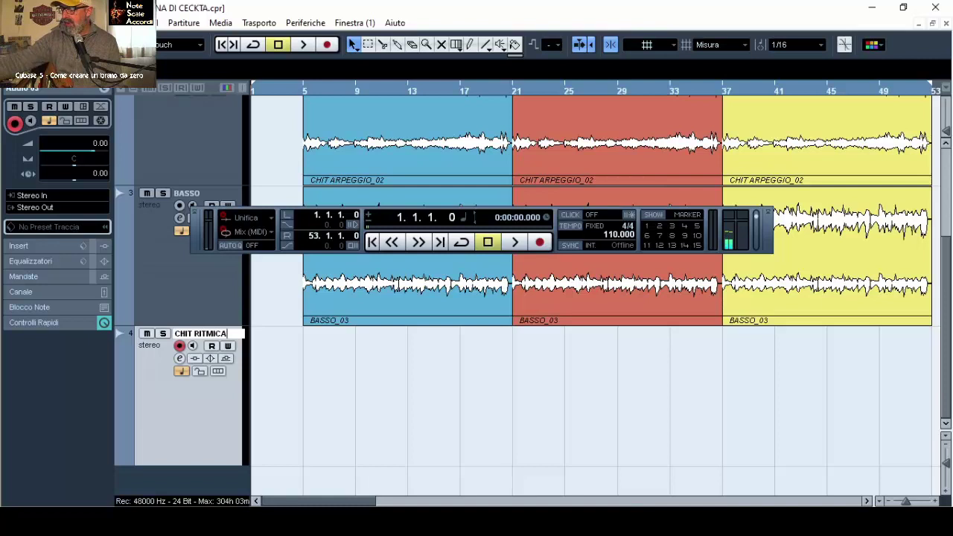
{"action": "key", "text": "Return"}
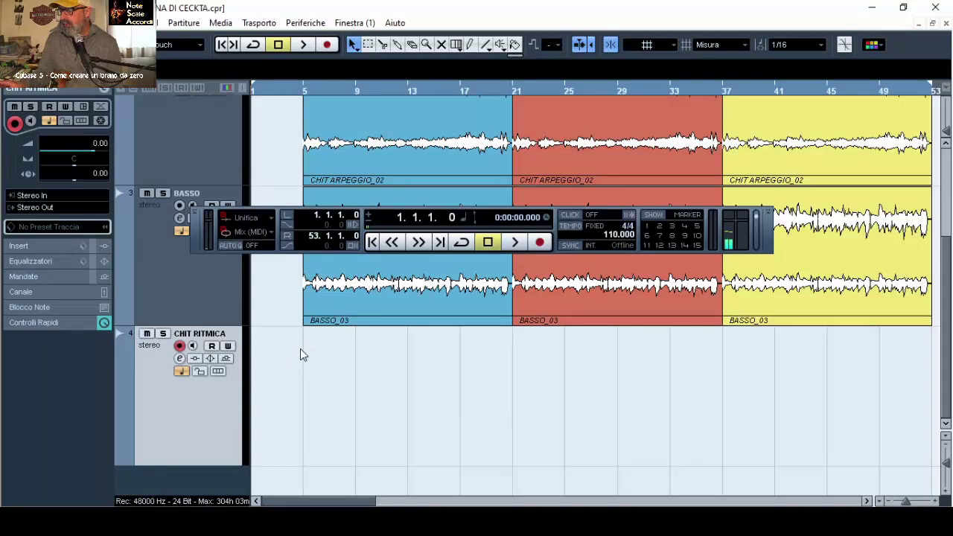
Play the arrangement briefly from bar 3 to hear the drum intro, and stop playback
{"action": "scroll", "coordinate": [300, 349], "scroll_direction": "up", "scroll_amount": 3}
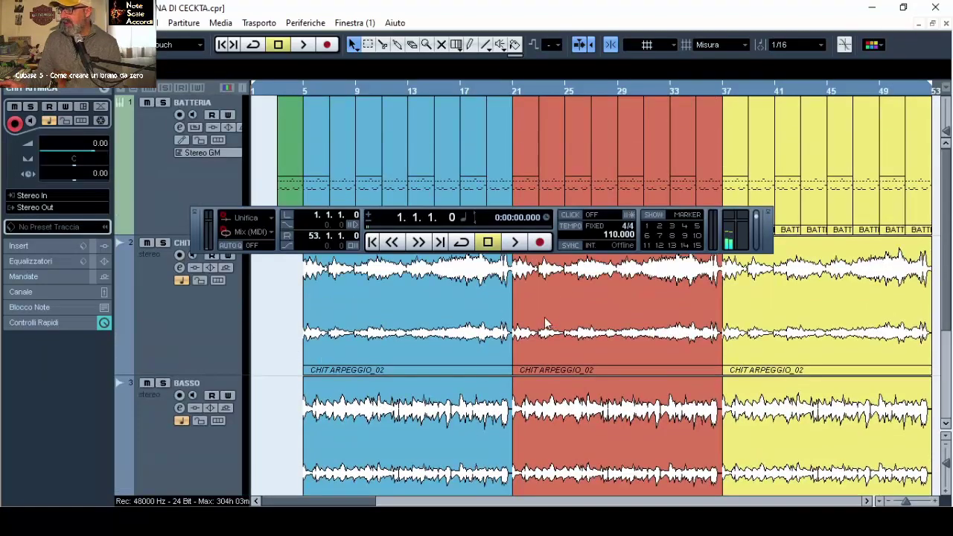
{"action": "scroll", "coordinate": [698, 360], "scroll_direction": "down", "scroll_amount": 3}
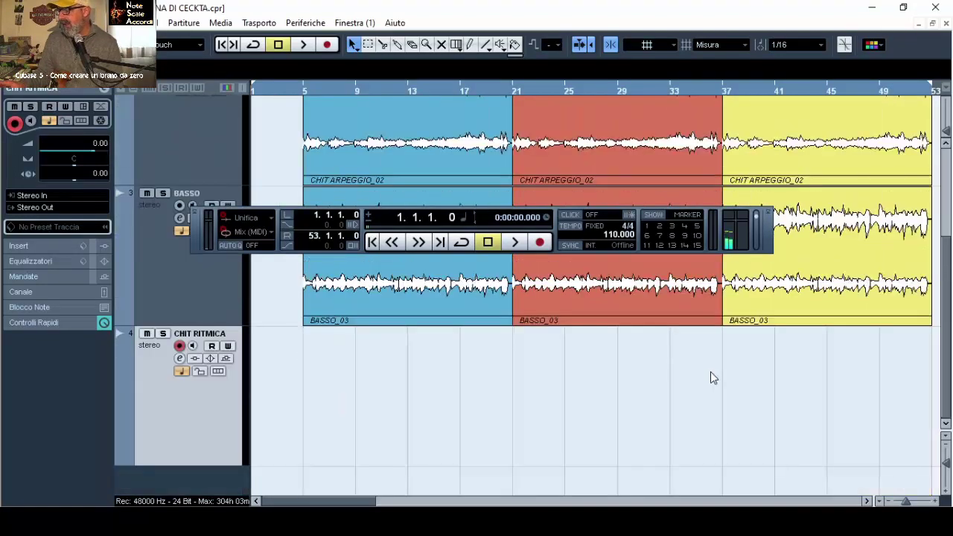
{"action": "left_click", "coordinate": [935, 501]}
{"action": "left_click", "coordinate": [935, 501]}
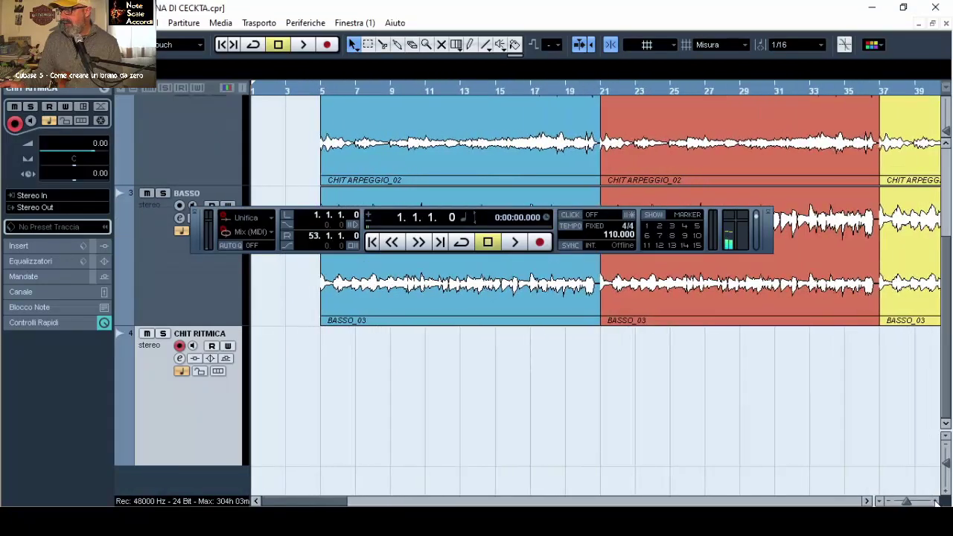
{"action": "left_click", "coordinate": [936, 501]}
{"action": "left_click", "coordinate": [935, 502]}
{"action": "left_click", "coordinate": [936, 501]}
{"action": "left_click", "coordinate": [936, 501]}
{"action": "left_click", "coordinate": [935, 501]}
{"action": "left_click", "coordinate": [935, 501]}
{"action": "left_click", "coordinate": [935, 501]}
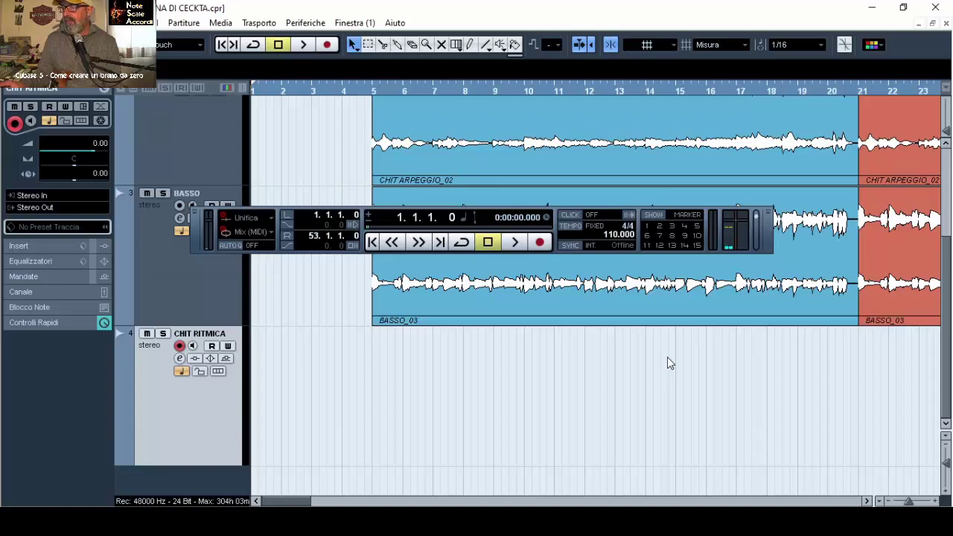
{"action": "scroll", "coordinate": [456, 367], "scroll_direction": "up", "scroll_amount": 3}
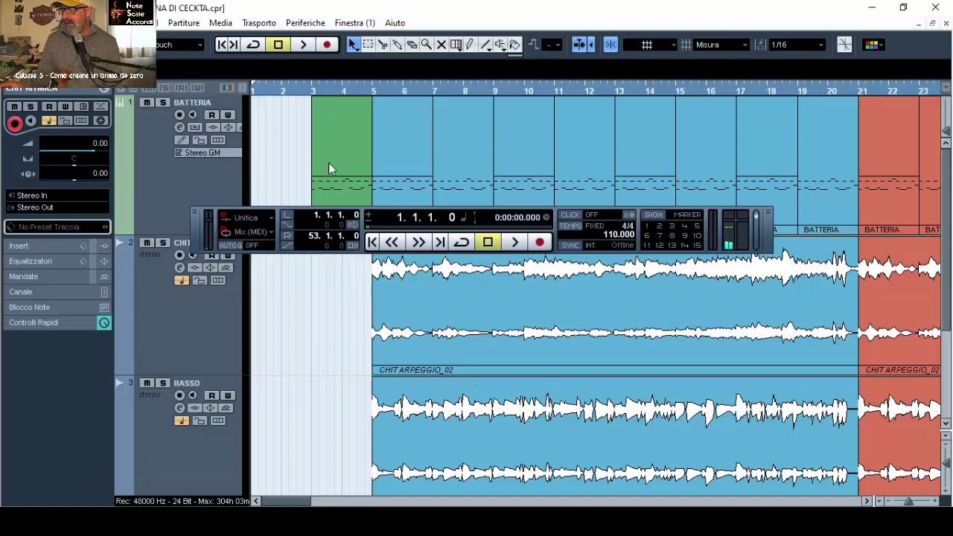
{"action": "left_click", "coordinate": [316, 86]}
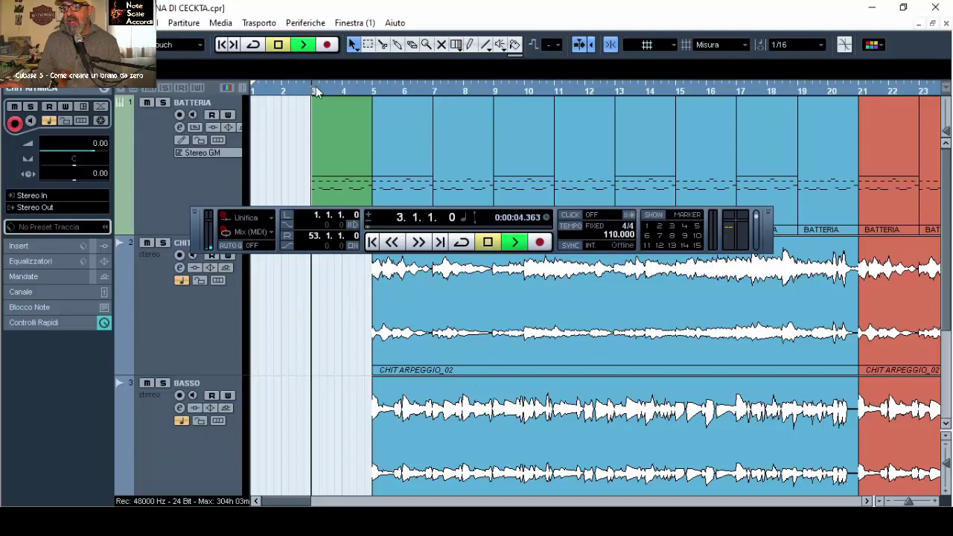
{"action": "key", "text": "space"}
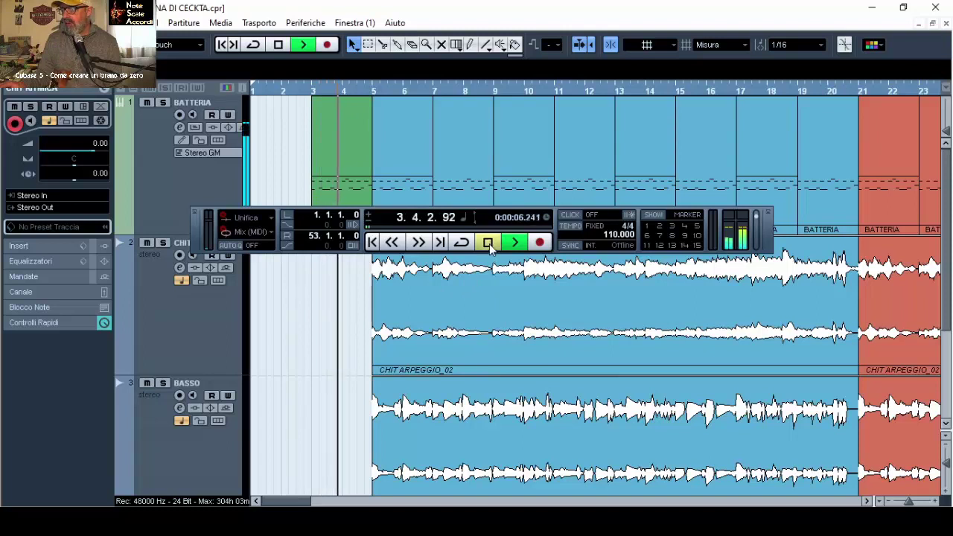
{"action": "key", "text": "space"}
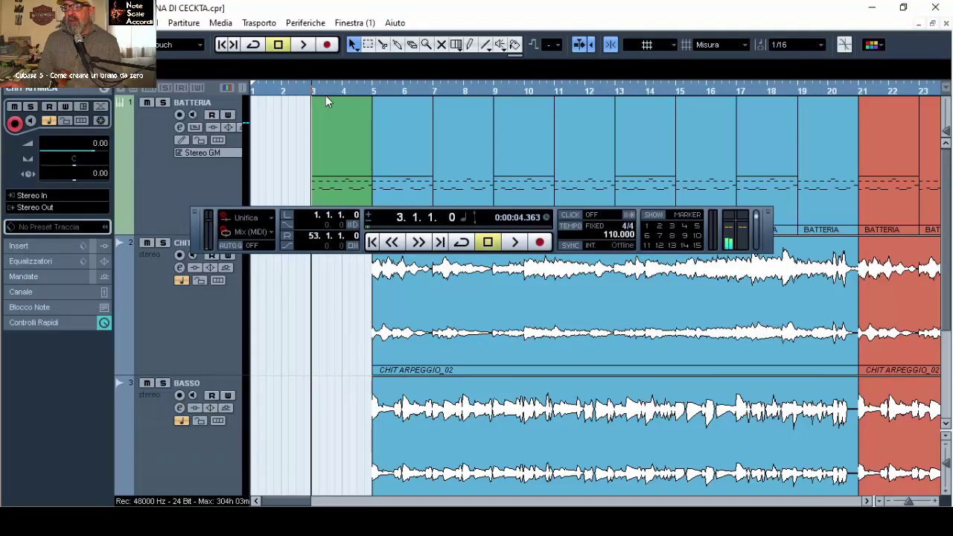
{"action": "left_click", "coordinate": [284, 87]}
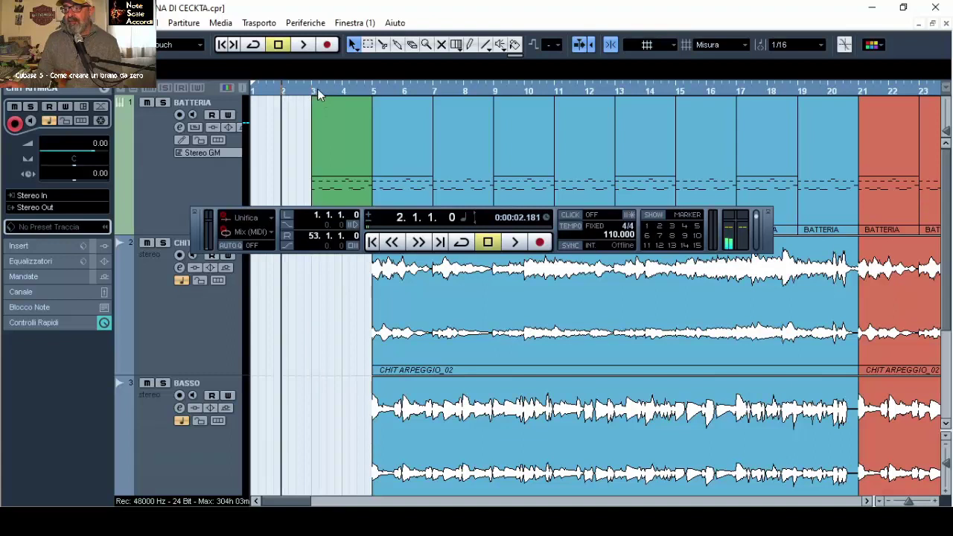
{"action": "left_click", "coordinate": [317, 89]}
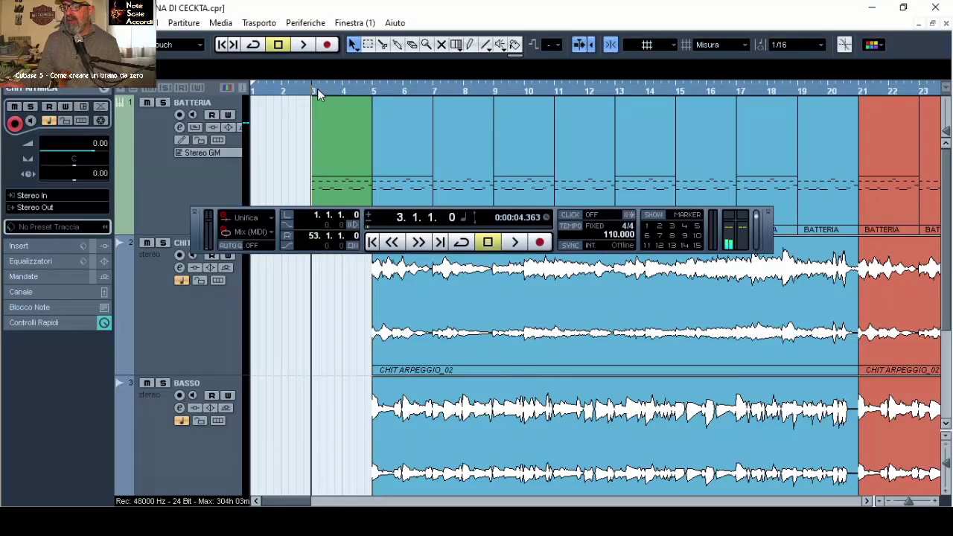
{"action": "left_click", "coordinate": [344, 146]}
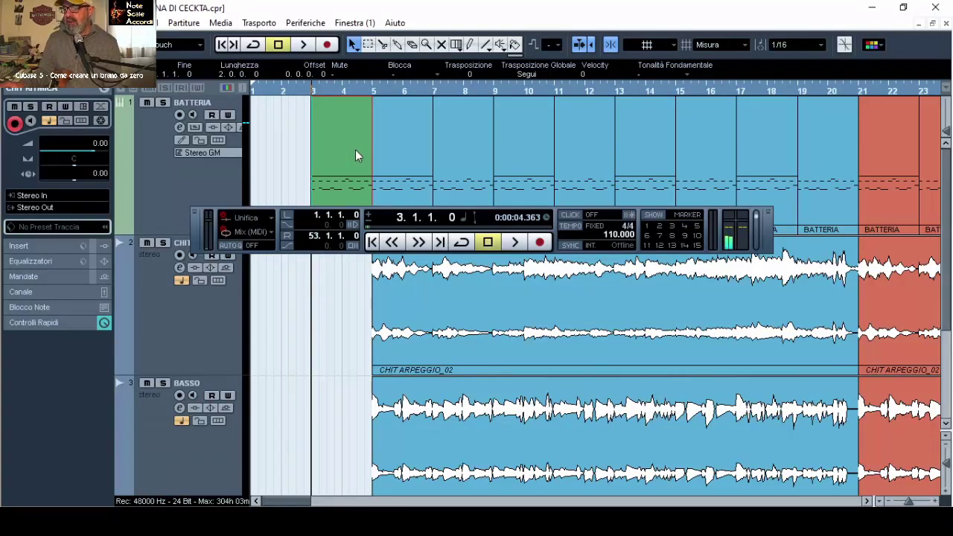
{"action": "left_click", "coordinate": [378, 86]}
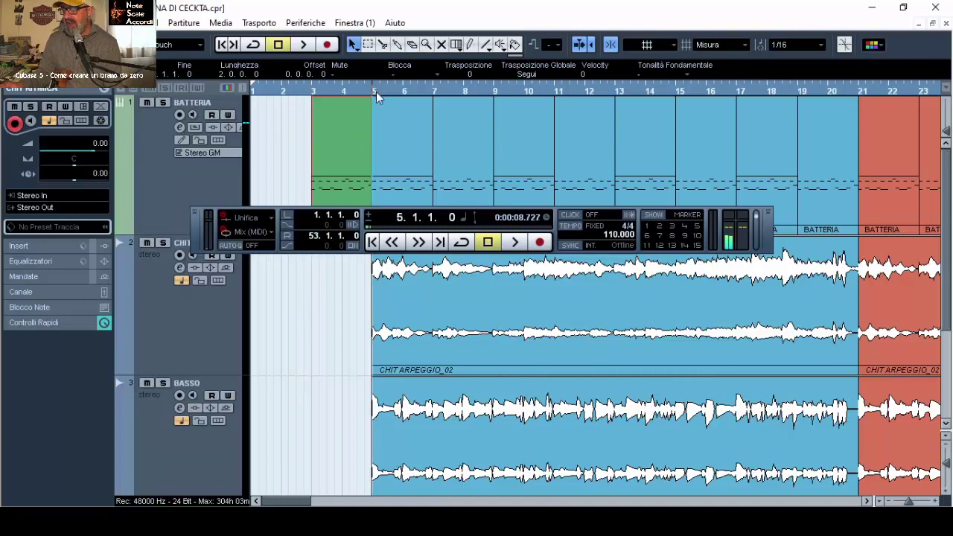
{"action": "left_click", "coordinate": [862, 88]}
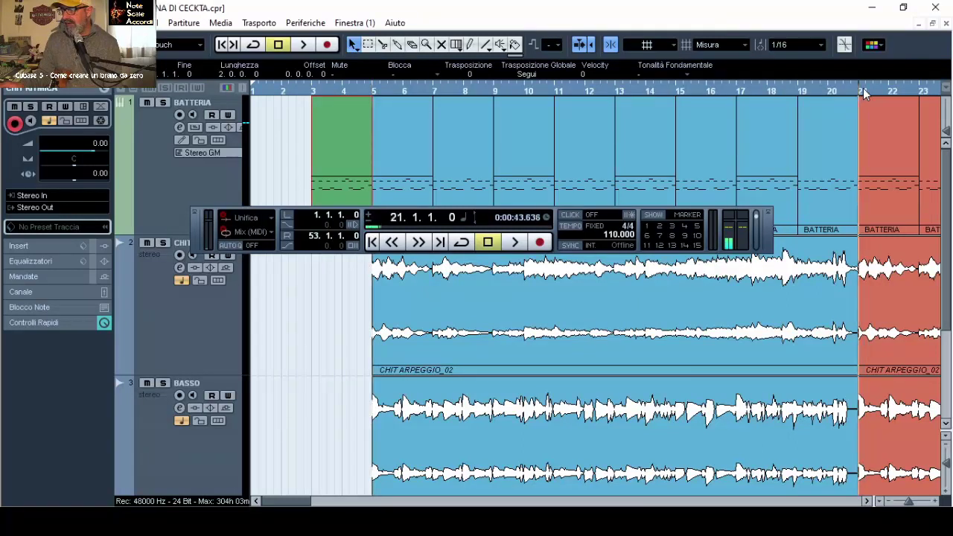
Record a take on the CHIT RITMICA track from bar 3 until just past bar 22
{"action": "left_click", "coordinate": [316, 87]}
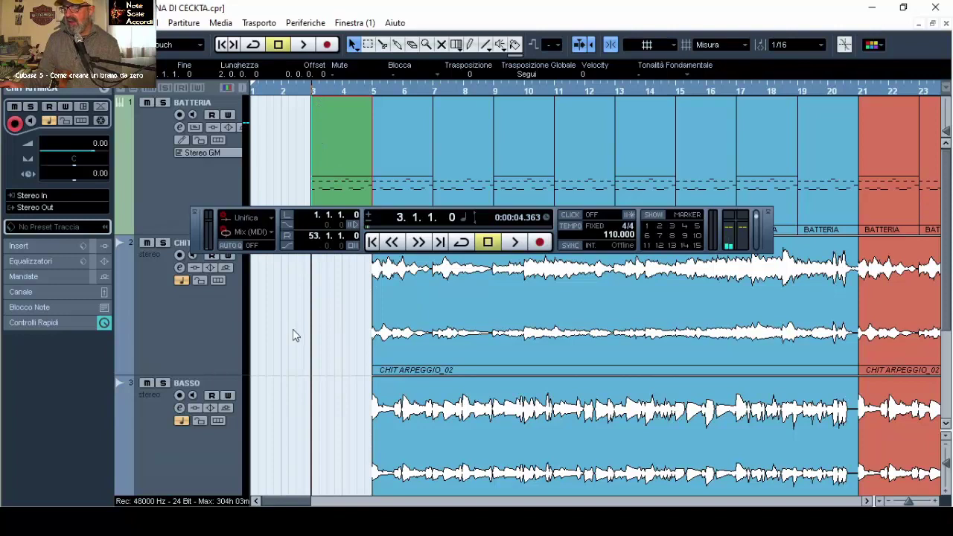
{"action": "scroll", "coordinate": [292, 329], "scroll_direction": "down", "scroll_amount": 3}
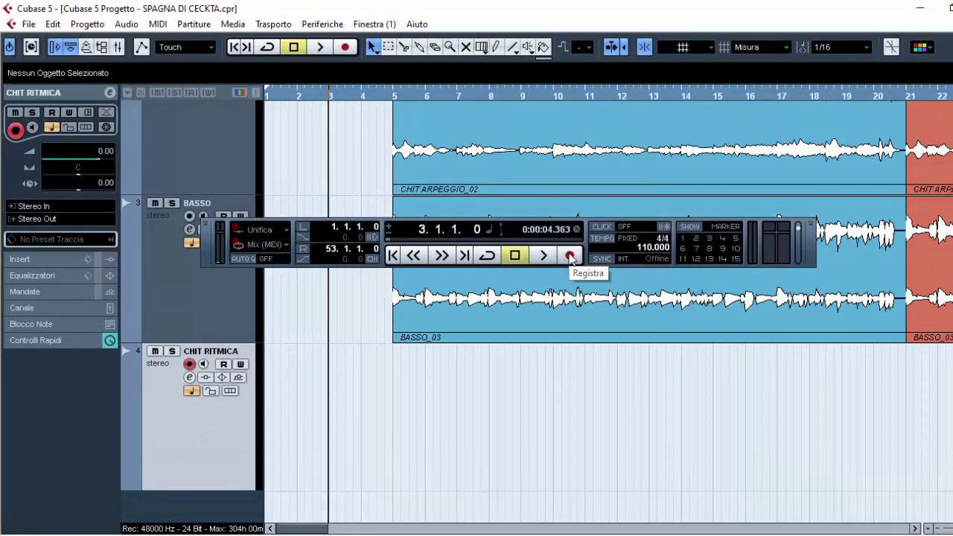
{"action": "left_click", "coordinate": [570, 255]}
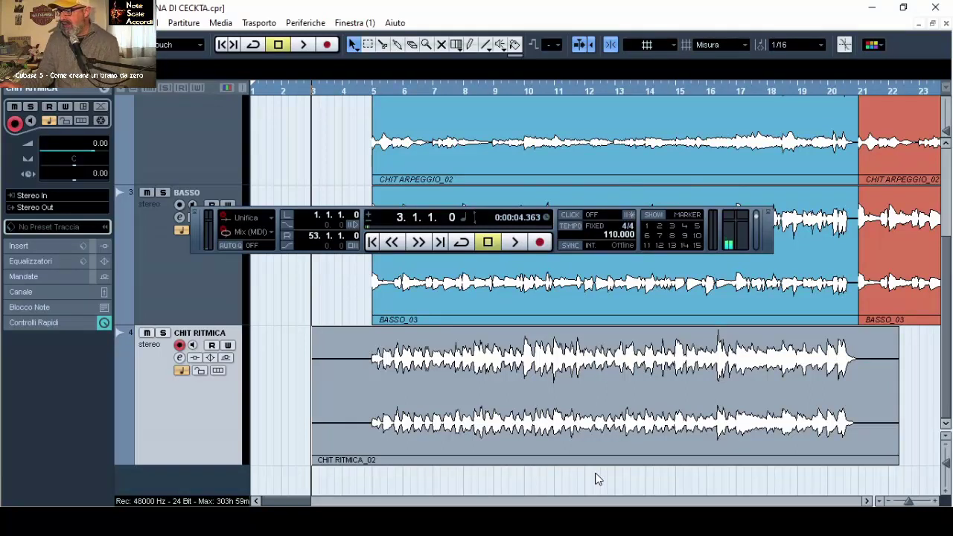
Split the recorded CHIT RITMICA event at bar 5 and bar 21
{"action": "left_click", "coordinate": [383, 47]}
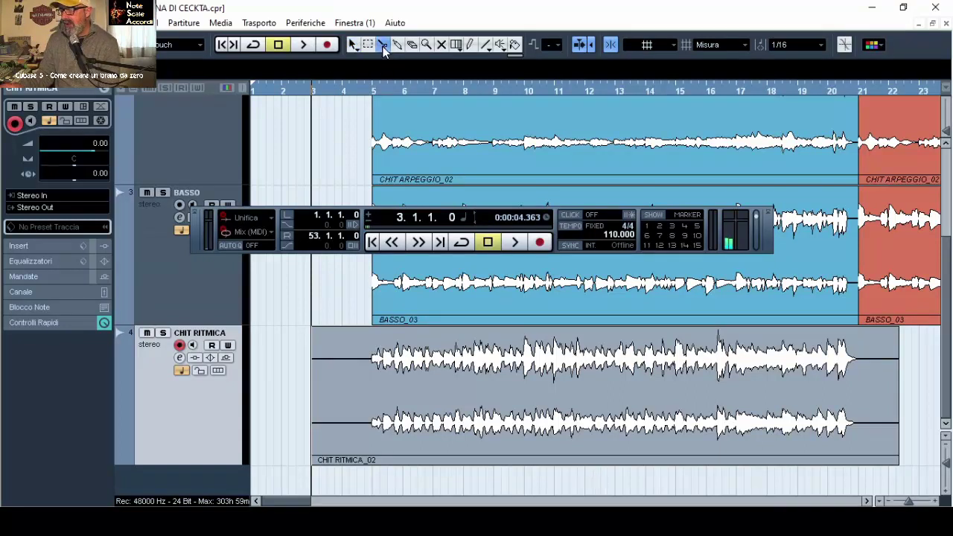
{"action": "left_click", "coordinate": [611, 46]}
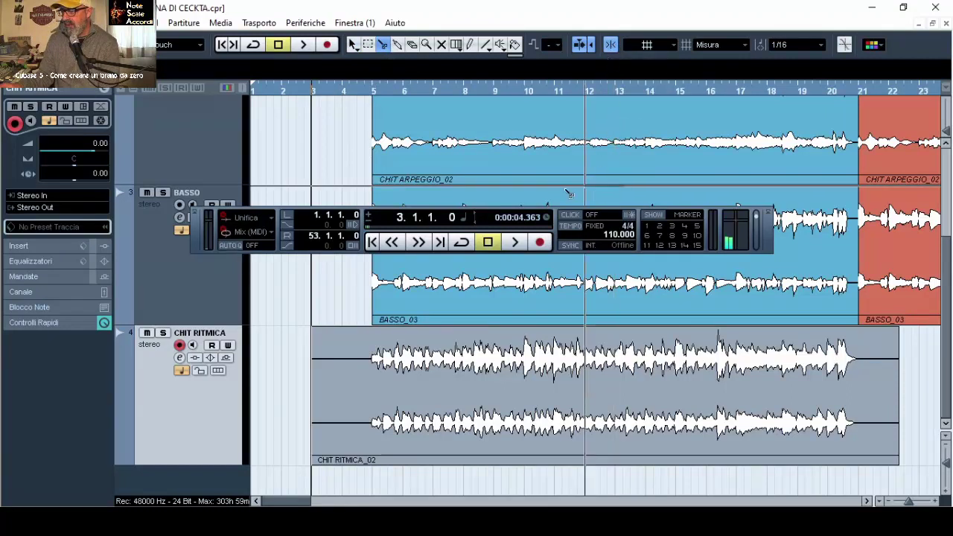
{"action": "left_click", "coordinate": [385, 379]}
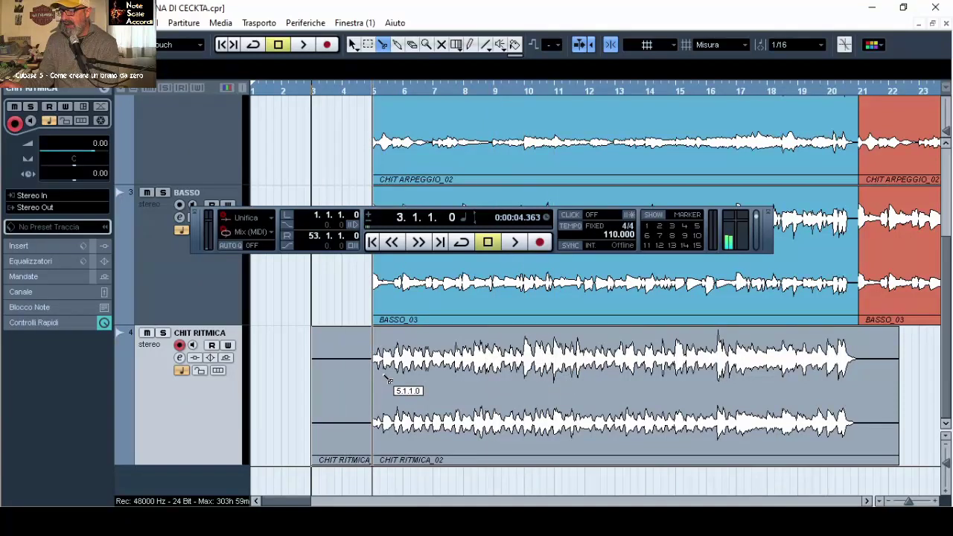
{"action": "left_click", "coordinate": [861, 383]}
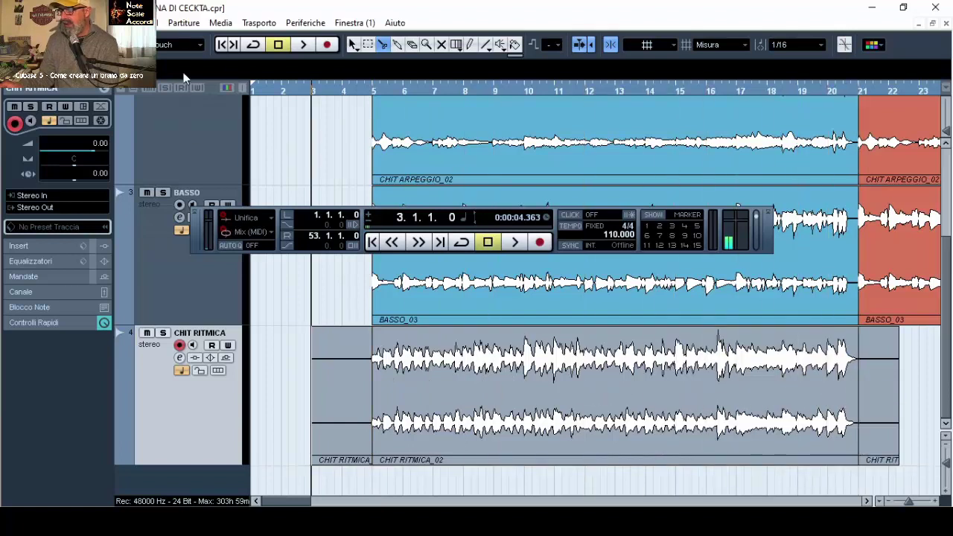
Delete the silent CHIT RITMICA pieces before bar 5 and after bar 21
{"action": "left_click", "coordinate": [353, 44]}
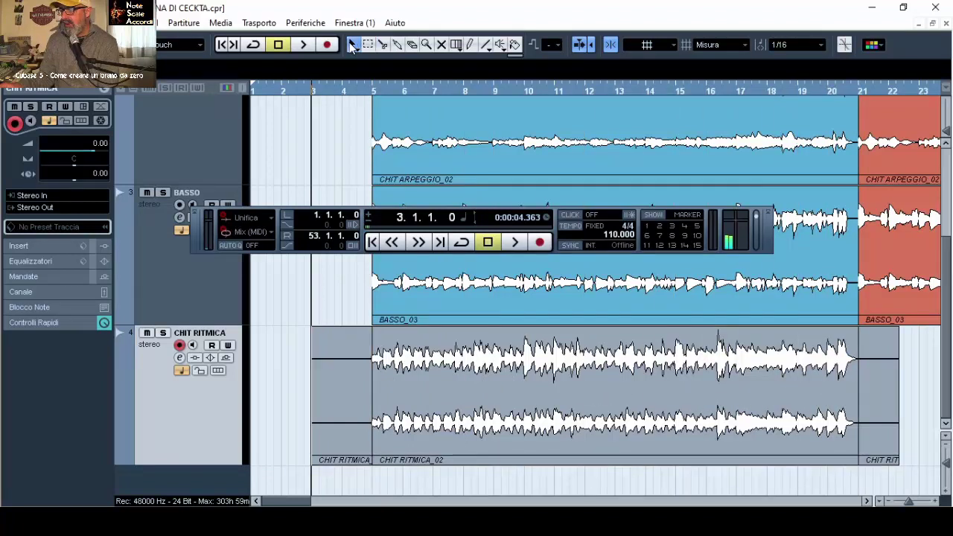
{"action": "left_click", "coordinate": [340, 377]}
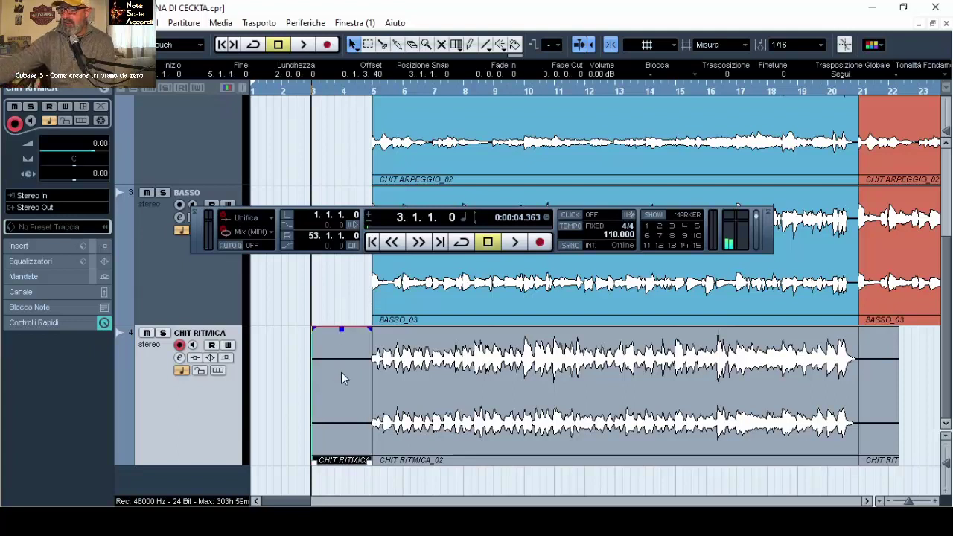
{"action": "key", "text": "Delete"}
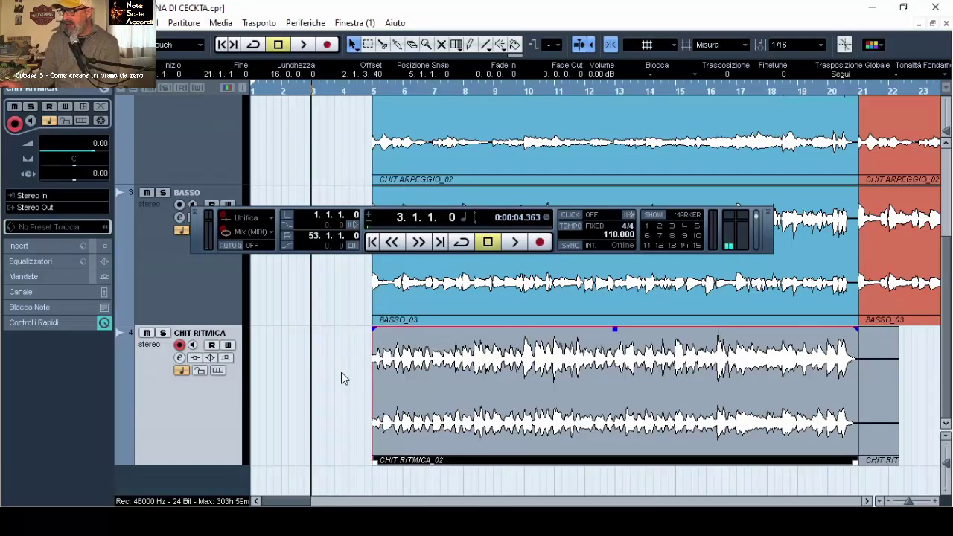
{"action": "left_click", "coordinate": [880, 401]}
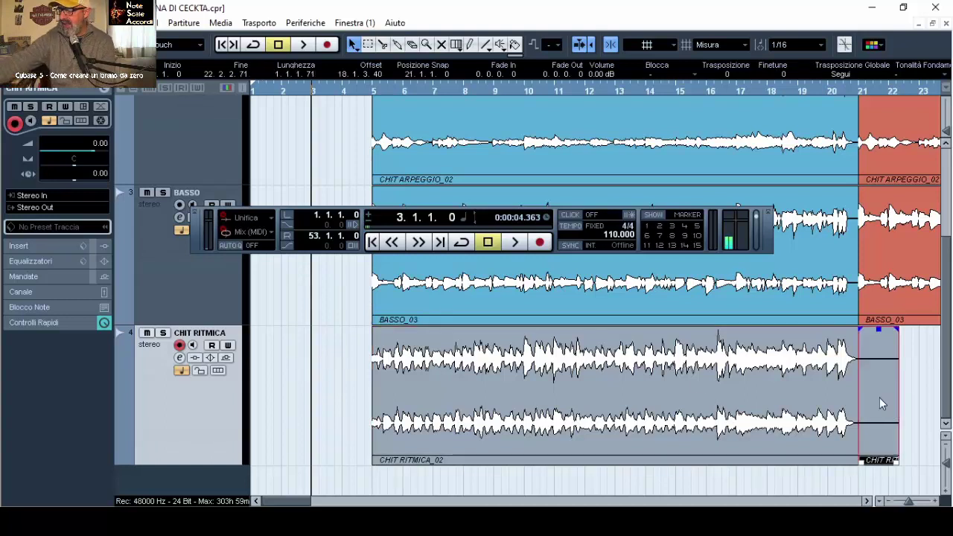
{"action": "key", "text": "Delete"}
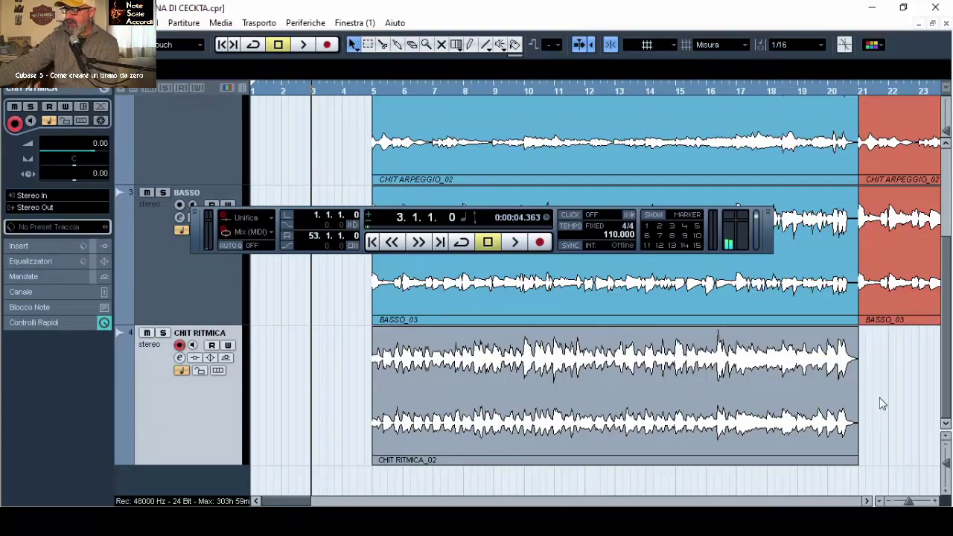
Copy the trimmed CHIT RITMICA event twice along its track, placing the copies at bar 21 and bar 37
{"action": "left_click", "coordinate": [682, 407]}
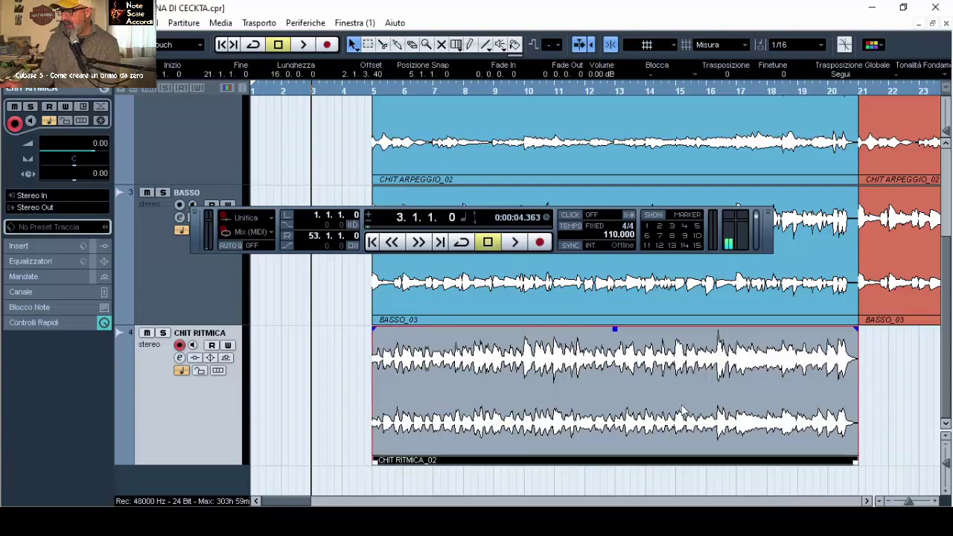
{"action": "left_click", "coordinate": [891, 503]}
{"action": "left_click", "coordinate": [891, 503]}
{"action": "left_click", "coordinate": [891, 503]}
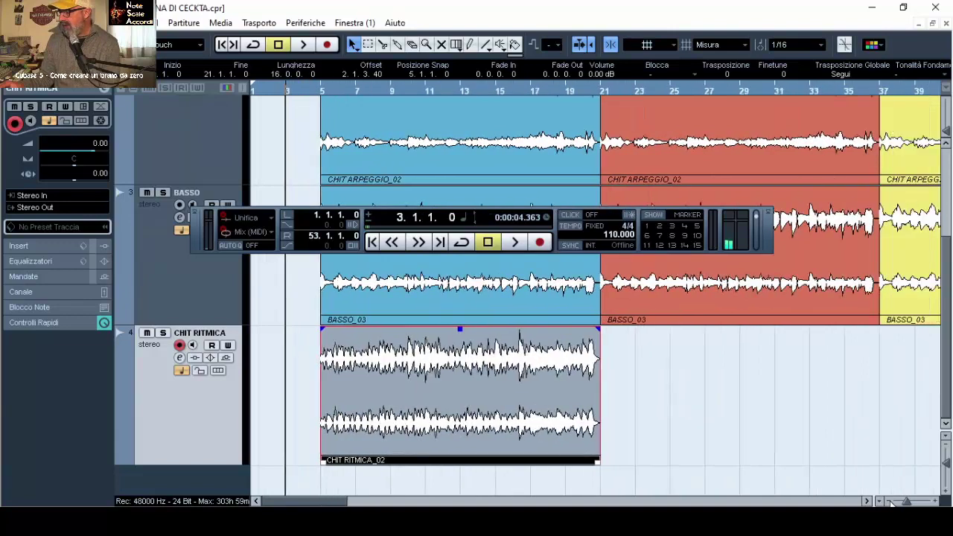
{"action": "left_click", "coordinate": [891, 503]}
{"action": "left_click", "coordinate": [891, 503]}
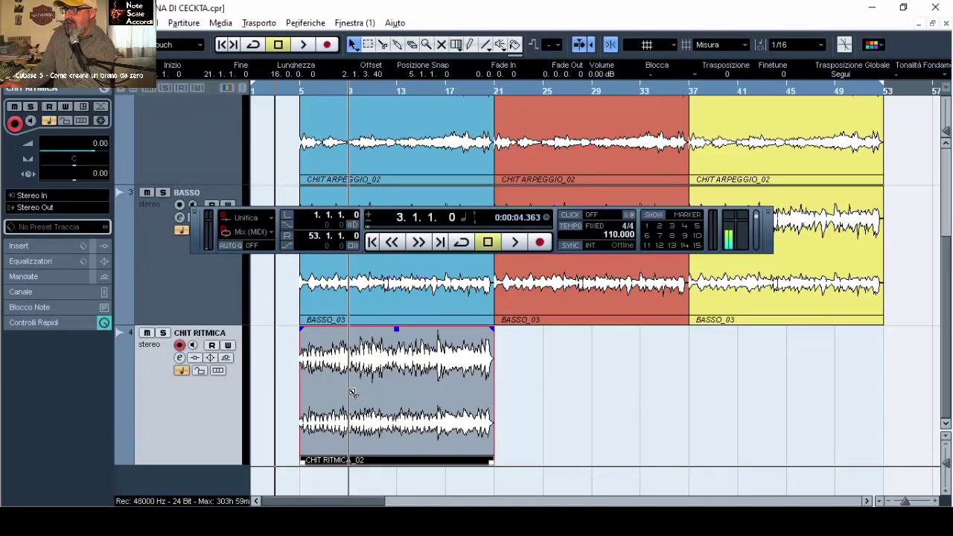
{"action": "left_click_drag", "start_coordinate": [352, 393], "coordinate": [544, 394]}
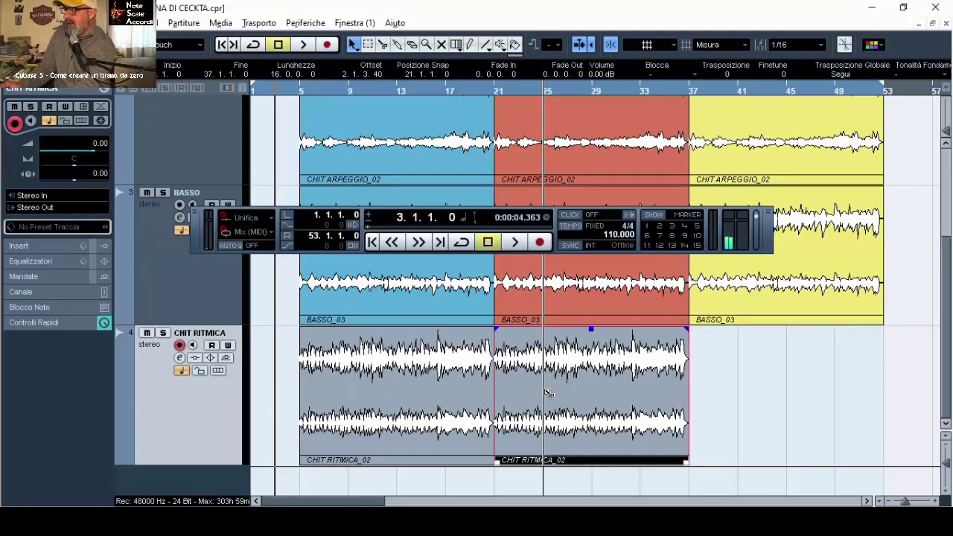
{"action": "left_click_drag", "start_coordinate": [546, 390], "coordinate": [743, 387]}
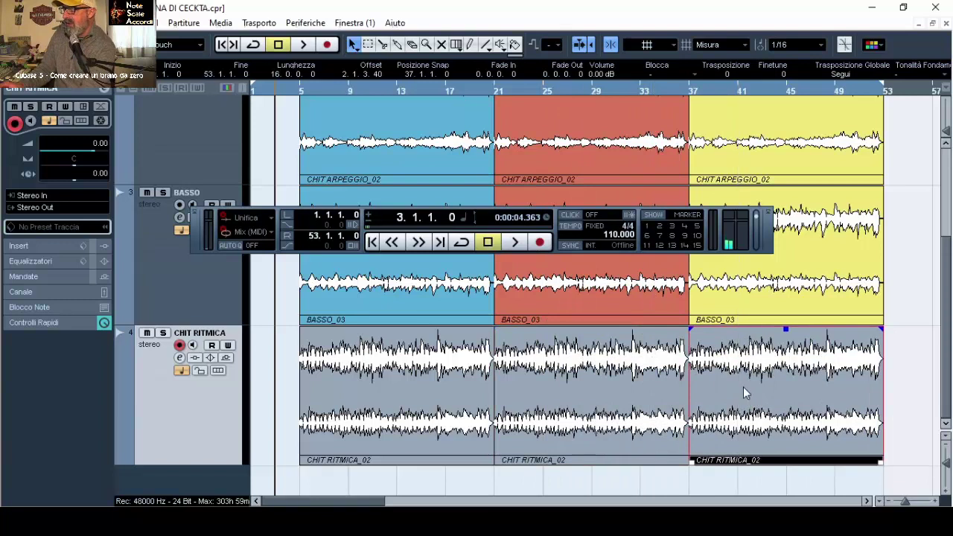
{"action": "left_click", "coordinate": [645, 482]}
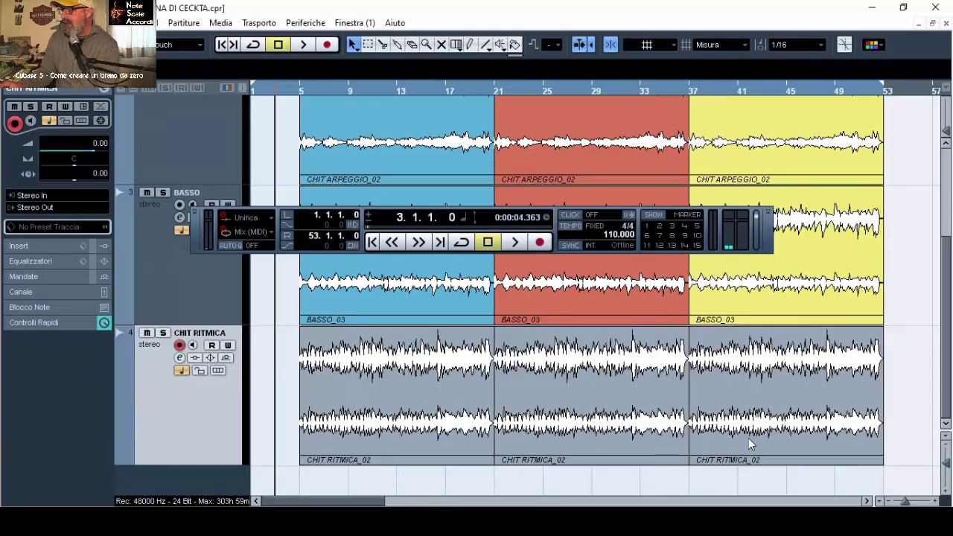
Color the CHIT RITMICA event at bar 5 with Color 9 and the one at bar 21 with Color 1
{"action": "left_click", "coordinate": [410, 382]}
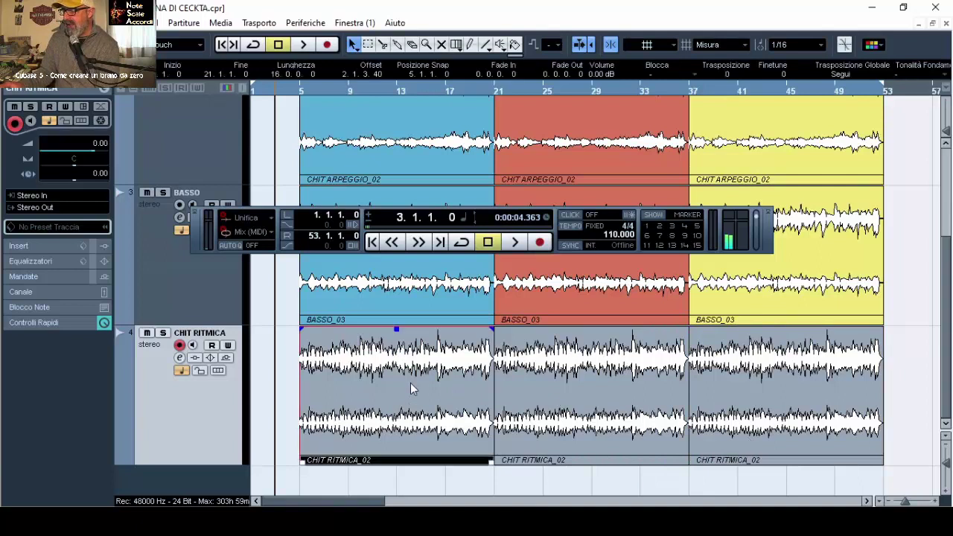
{"action": "left_click", "coordinate": [872, 44]}
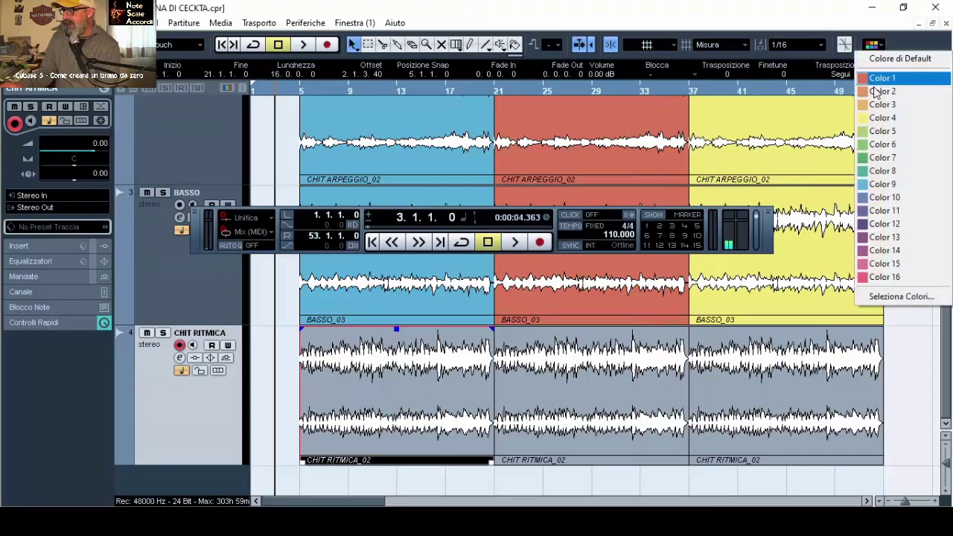
{"action": "left_click", "coordinate": [879, 184]}
{"action": "left_click", "coordinate": [548, 359]}
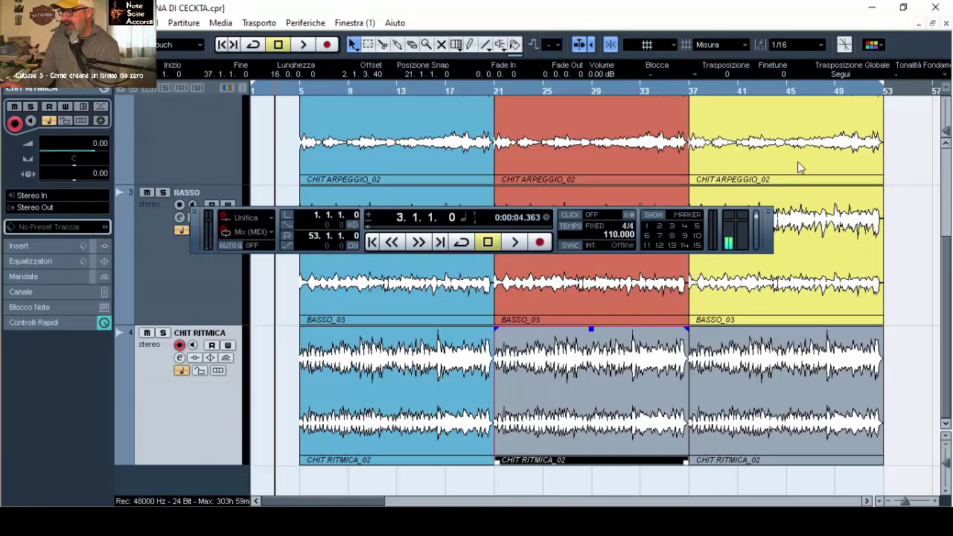
{"action": "left_click", "coordinate": [873, 45]}
{"action": "left_click", "coordinate": [882, 77]}
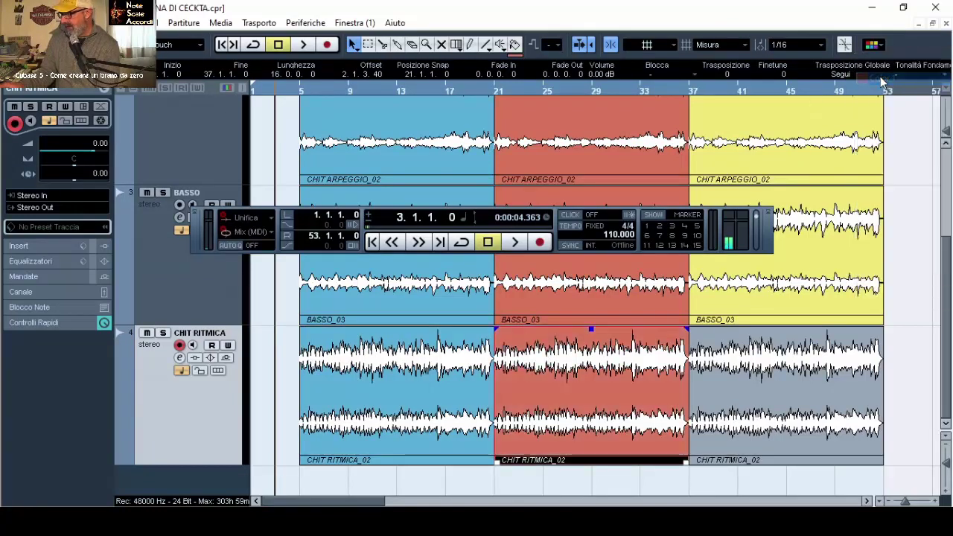
Color the CHIT RITMICA event at bar 37 with Color 4 and clear the selection
{"action": "left_click", "coordinate": [792, 350]}
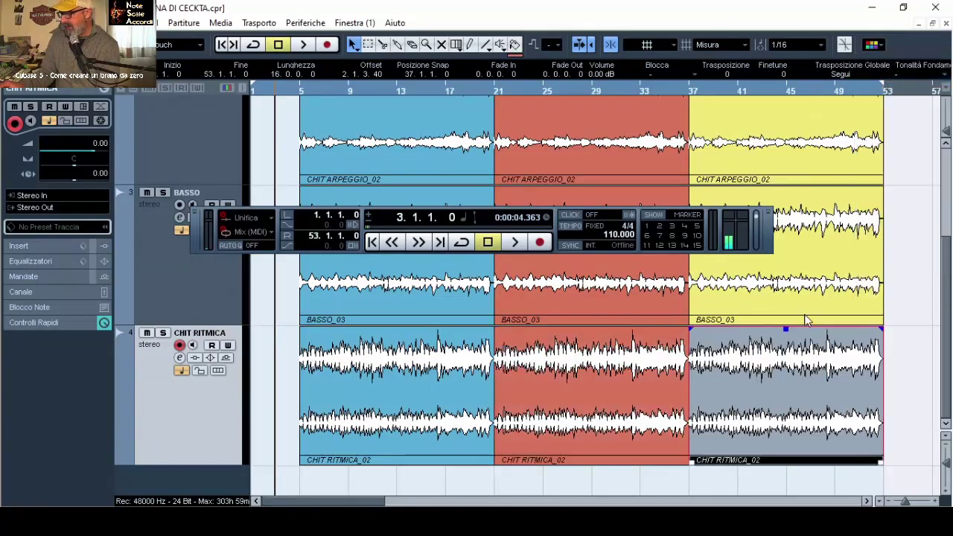
{"action": "left_click", "coordinate": [873, 44]}
{"action": "left_click", "coordinate": [886, 118]}
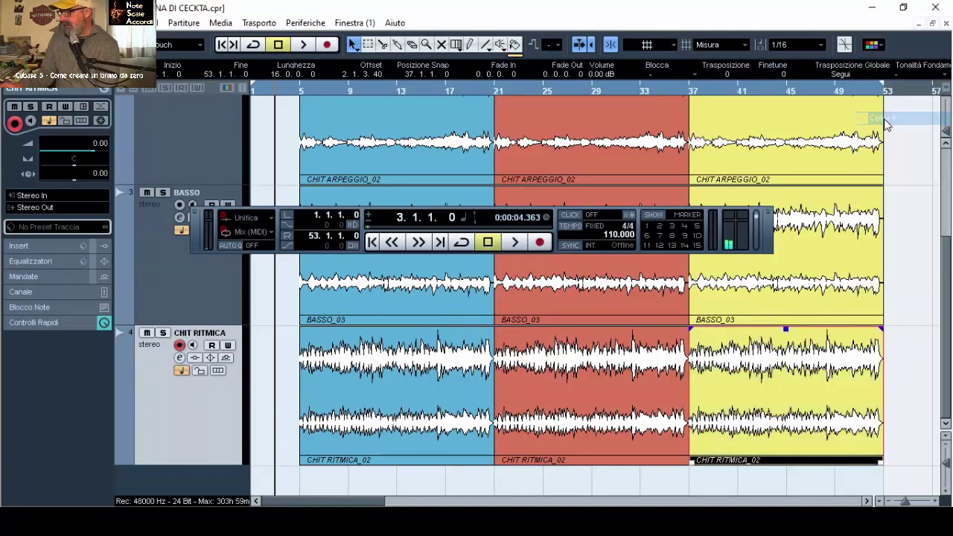
{"action": "left_click", "coordinate": [902, 382]}
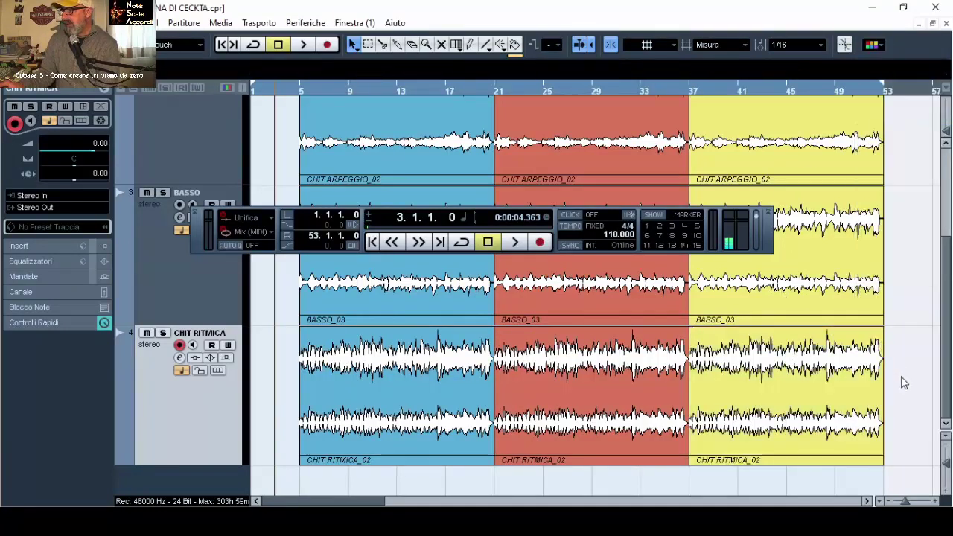